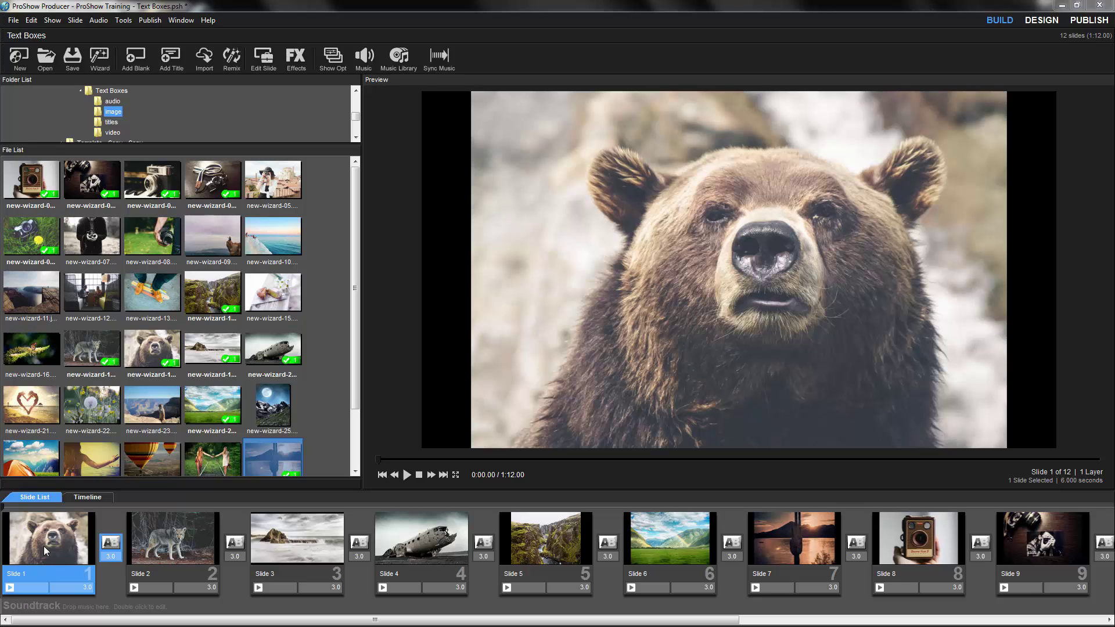
Step: Open the options of Slide 1 and add a caption with the text "Slide Info"
{"action": "double_click", "coordinate": [44, 546]}
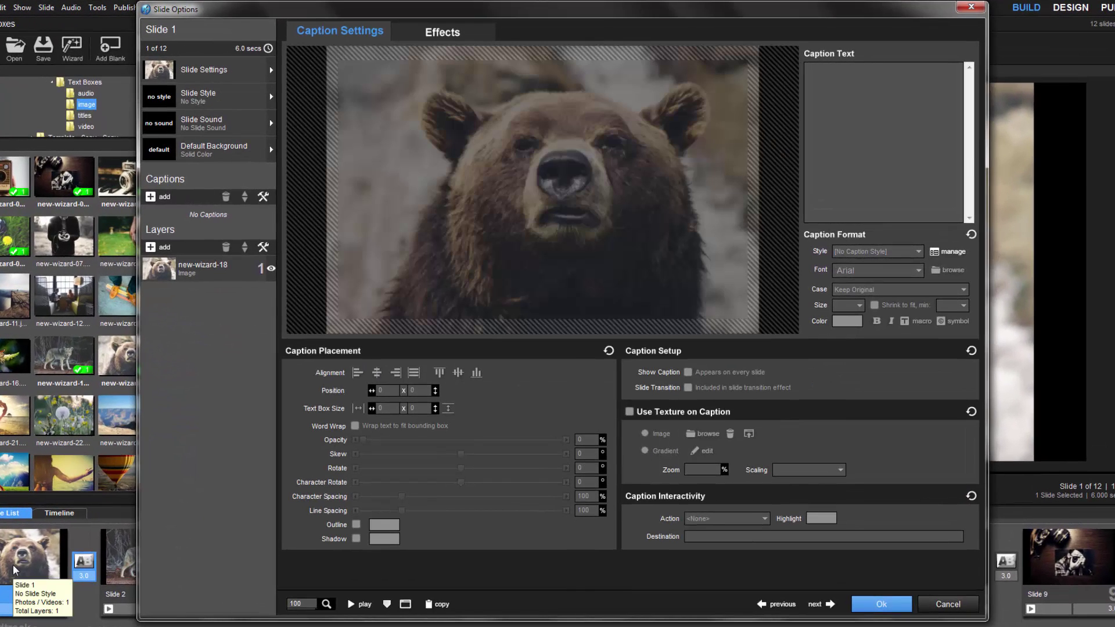
{"action": "left_click", "coordinate": [162, 198]}
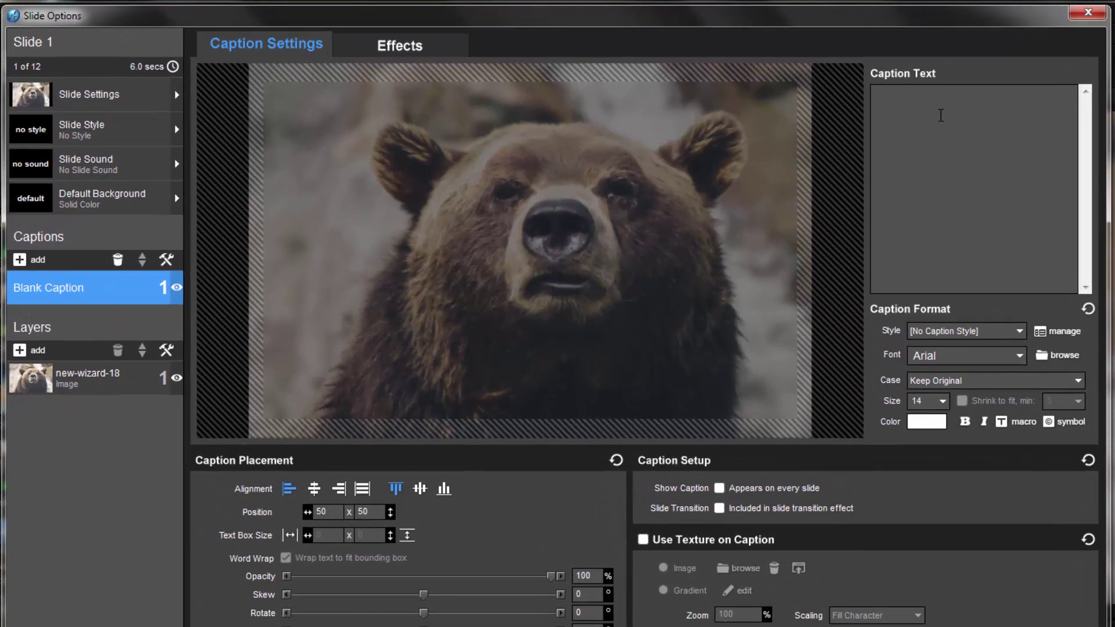
{"action": "type", "text": "Sl"}
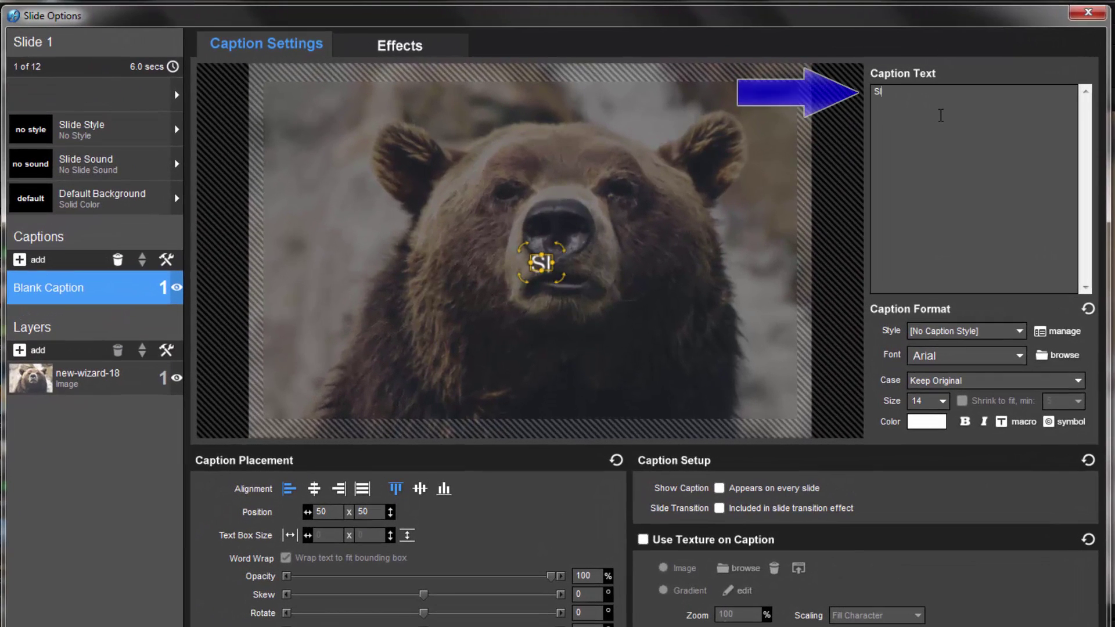
{"action": "type", "text": "ide Info"}
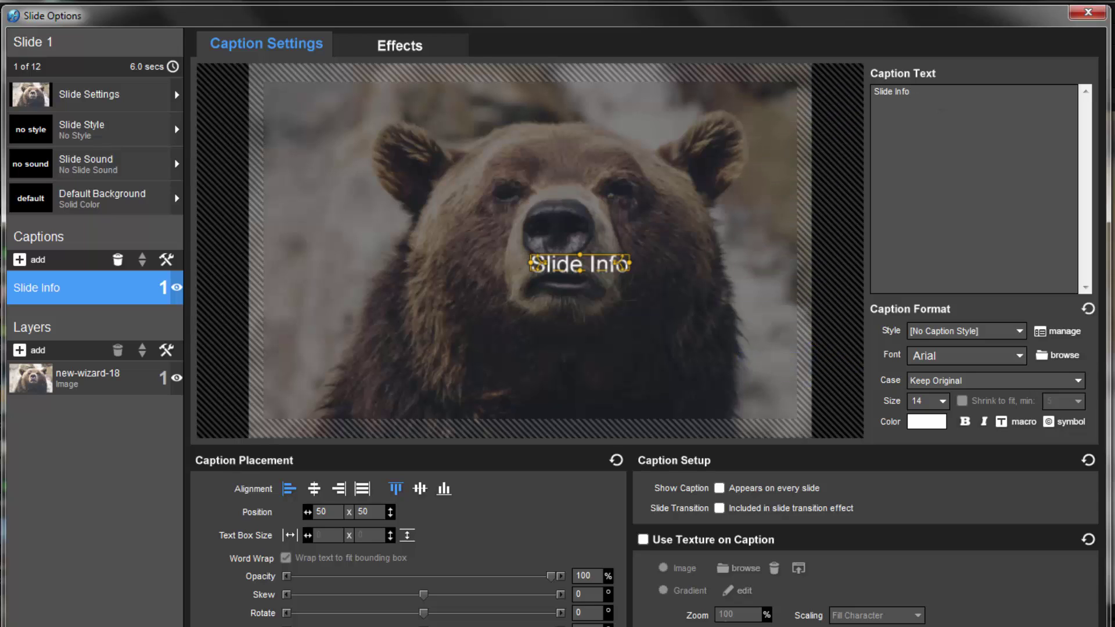
Step: Constrain the caption's width and height, and enlarge its text box to about 25.38 x 24.9
{"action": "left_click", "coordinate": [290, 536]}
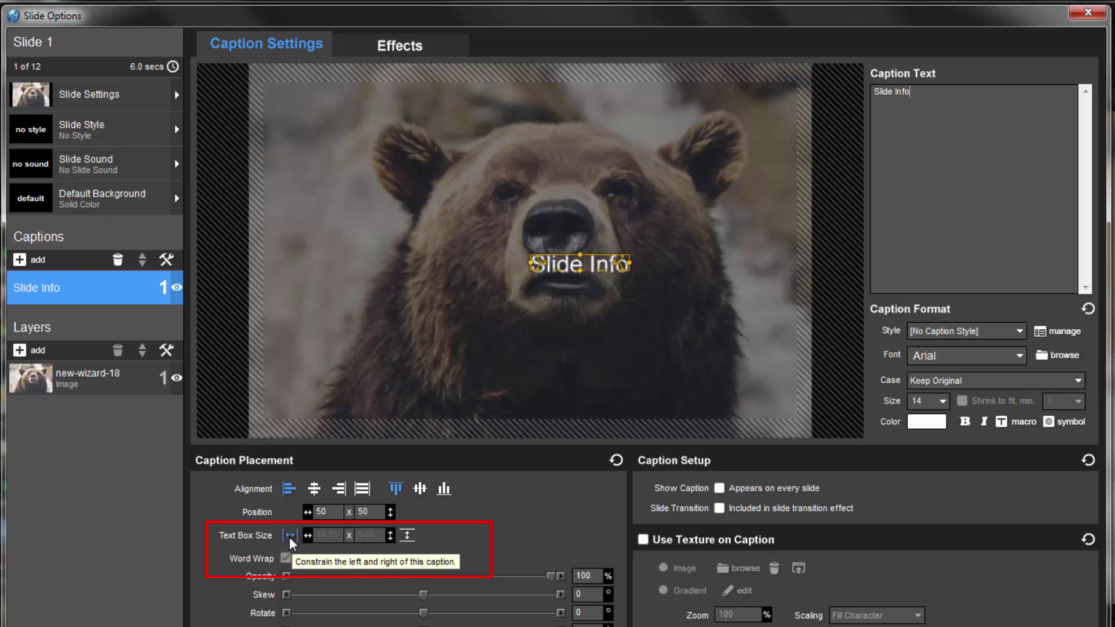
{"action": "left_click", "coordinate": [290, 537]}
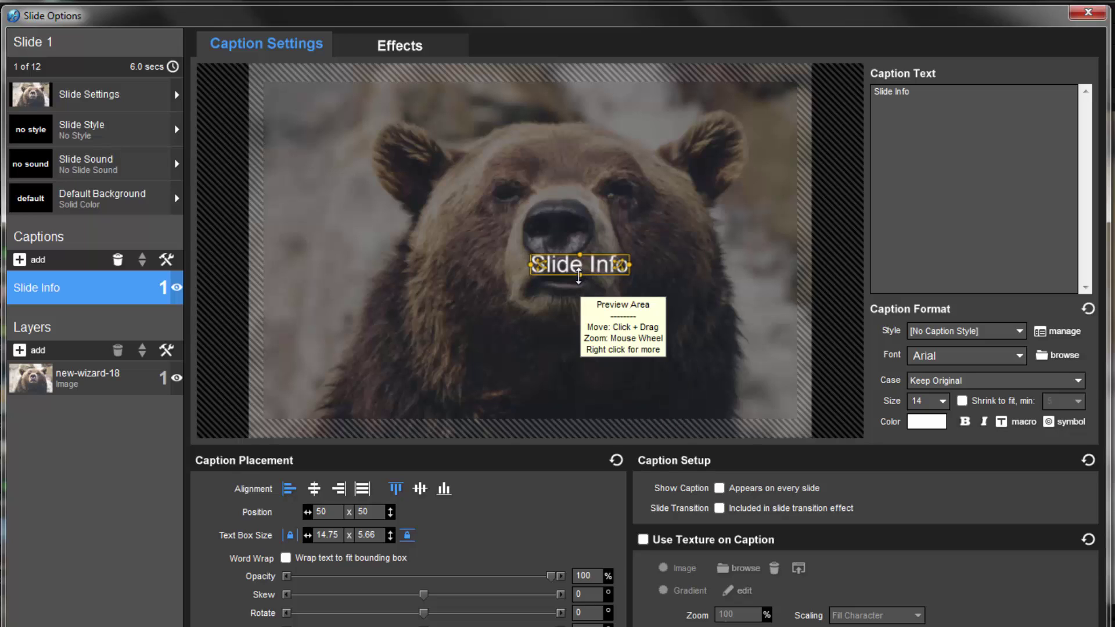
{"action": "left_click_drag", "start_coordinate": [579, 275], "coordinate": [581, 347]}
{"action": "left_click_drag", "start_coordinate": [633, 294], "coordinate": [704, 291]}
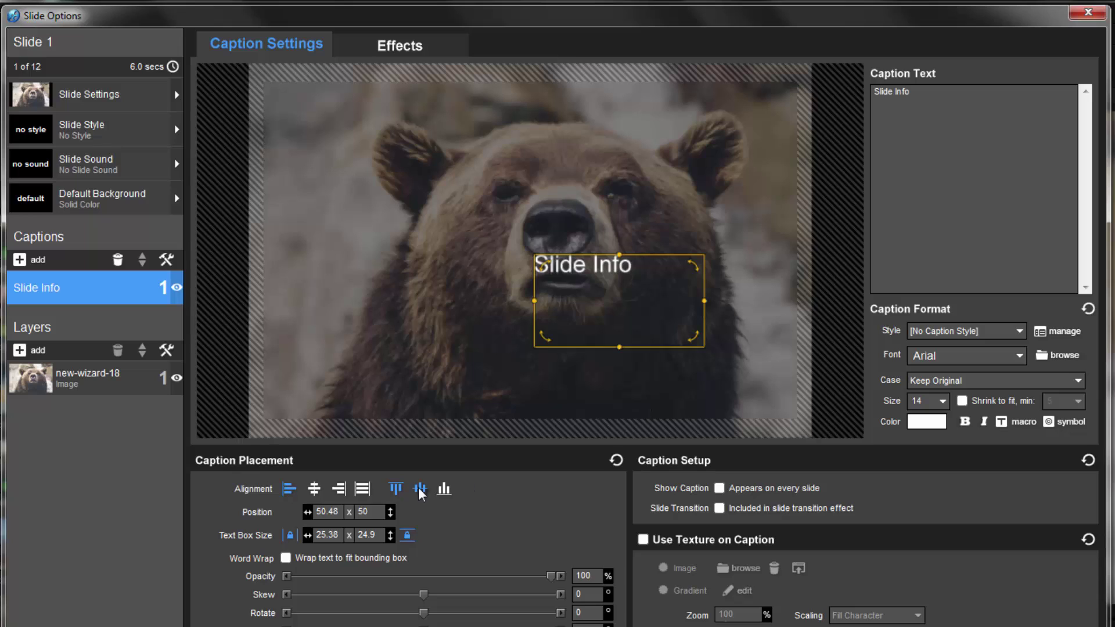
Step: Try the center, right, justified, middle and bottom alignments on the caption, and return it to left and top alignment
{"action": "left_click", "coordinate": [316, 491]}
{"action": "left_click", "coordinate": [338, 491]}
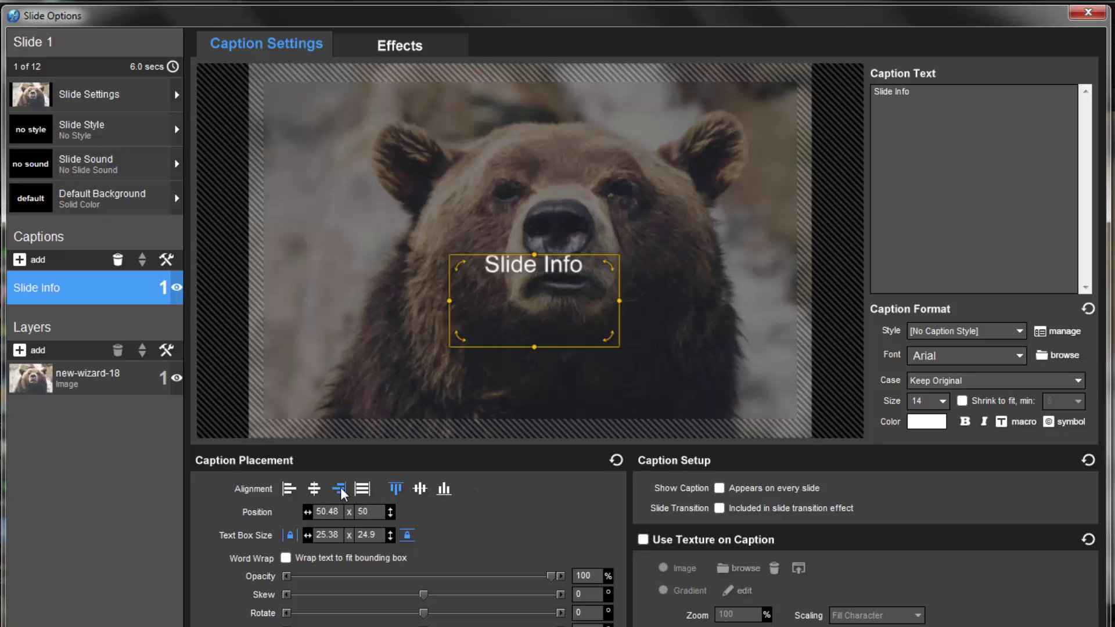
{"action": "left_click", "coordinate": [362, 489]}
{"action": "left_click", "coordinate": [420, 489]}
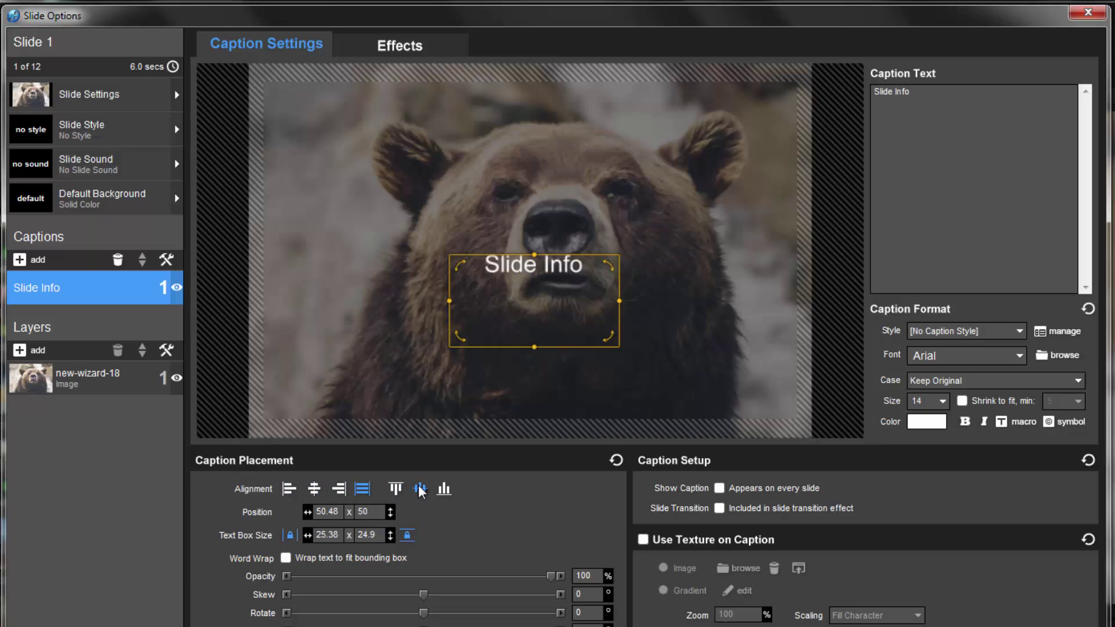
{"action": "left_click", "coordinate": [446, 490]}
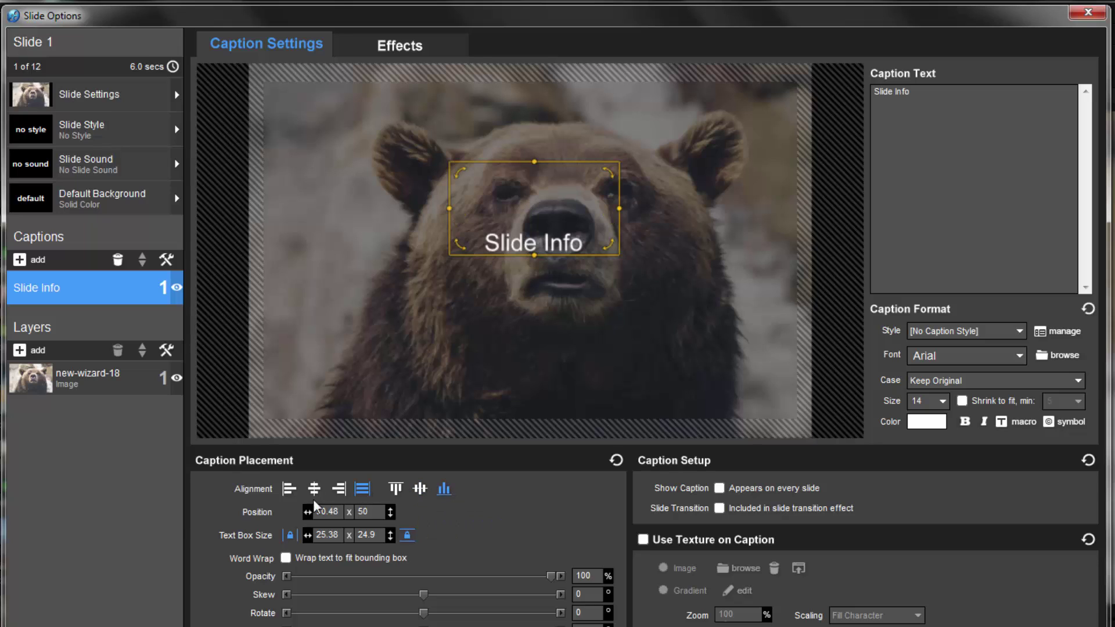
{"action": "left_click", "coordinate": [288, 491]}
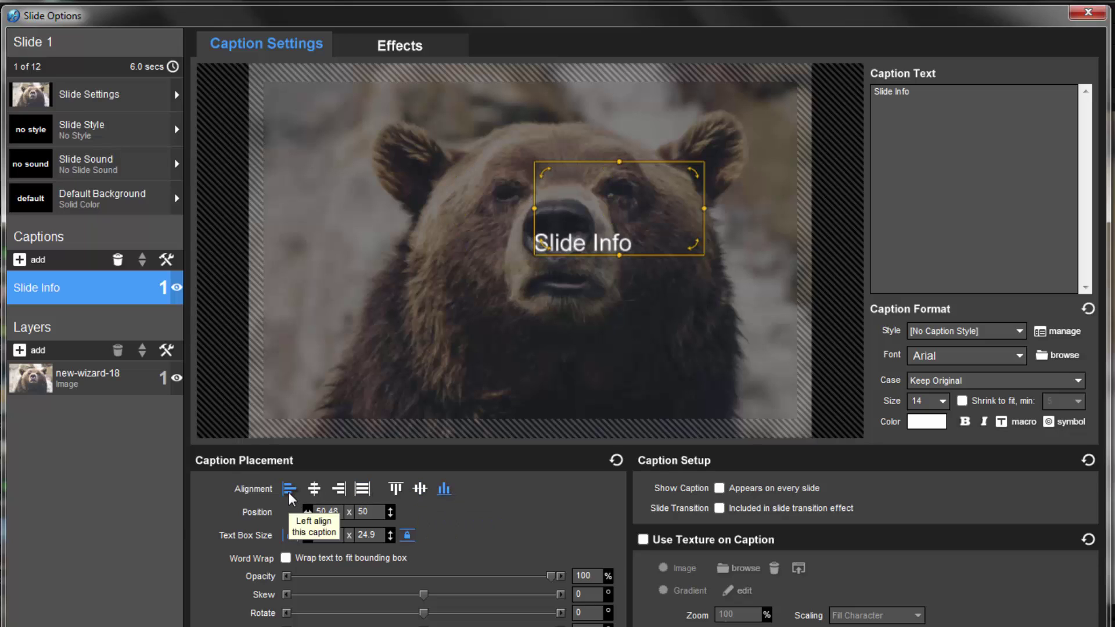
{"action": "left_click", "coordinate": [396, 489]}
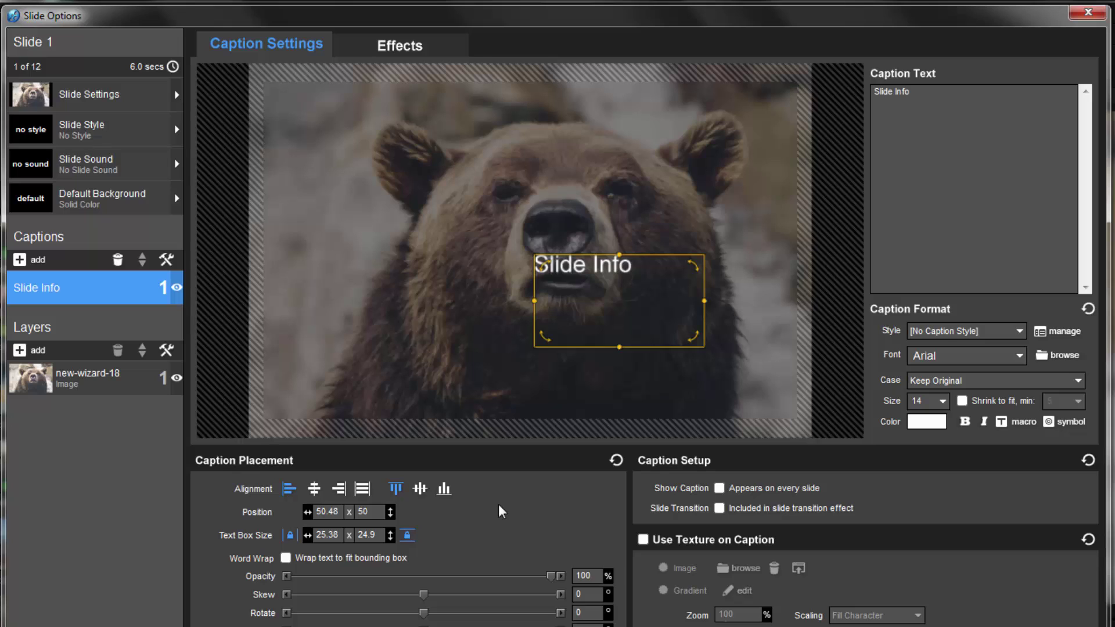
Step: Move the caption's text box to the image's lower-left corner at about 8.41 x 72.43, and turn on word wrap
{"action": "left_click_drag", "start_coordinate": [611, 300], "coordinate": [335, 381]}
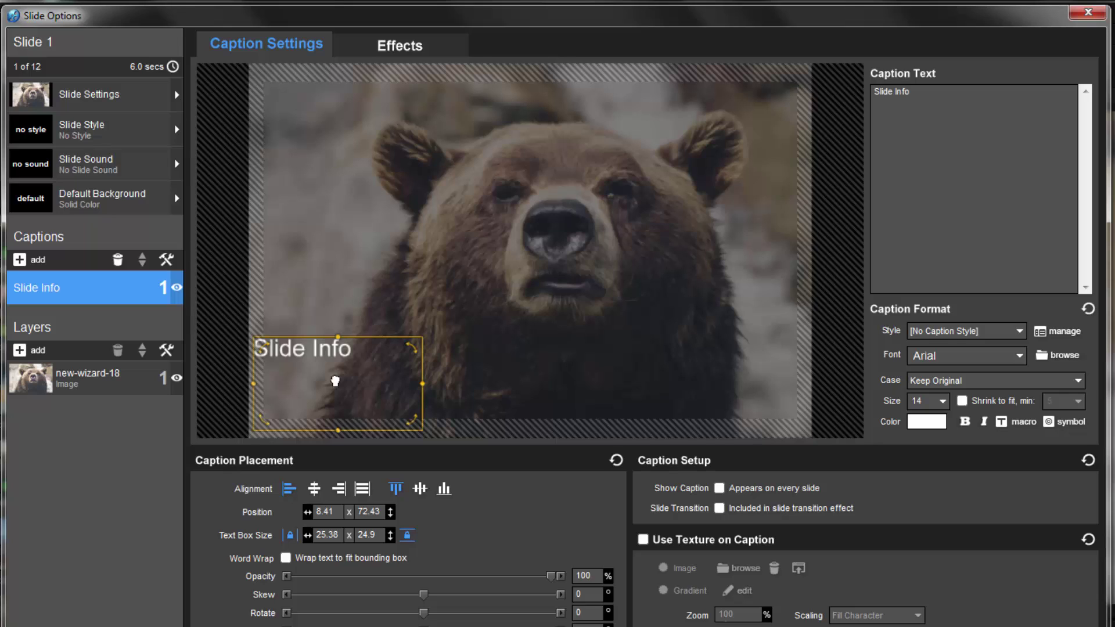
{"action": "left_click_drag", "start_coordinate": [335, 381], "coordinate": [335, 381]}
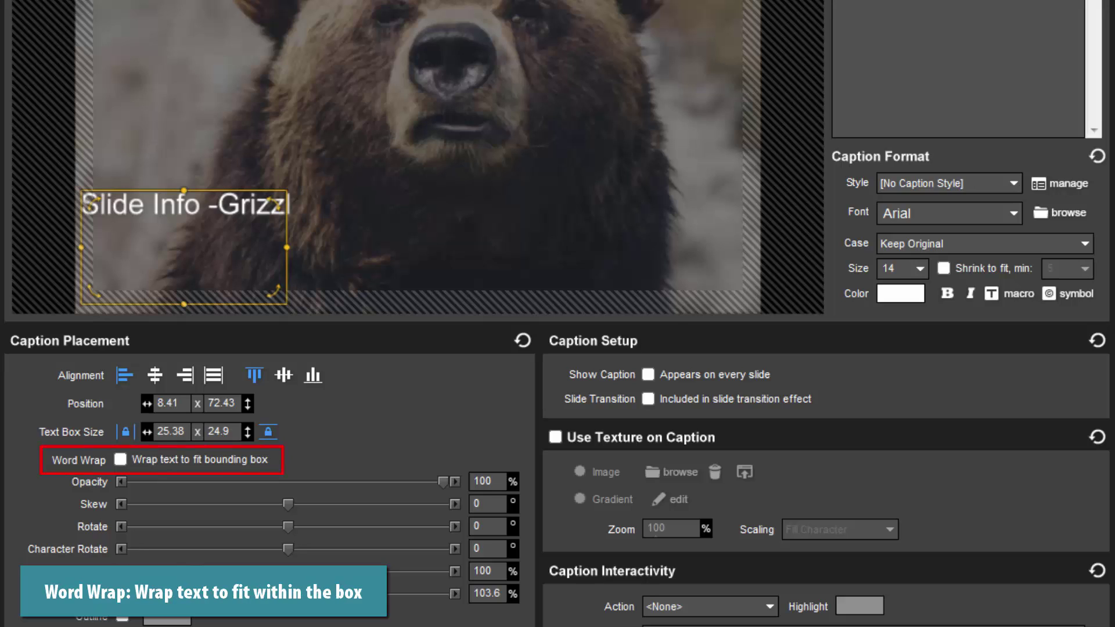
{"action": "left_click", "coordinate": [120, 460]}
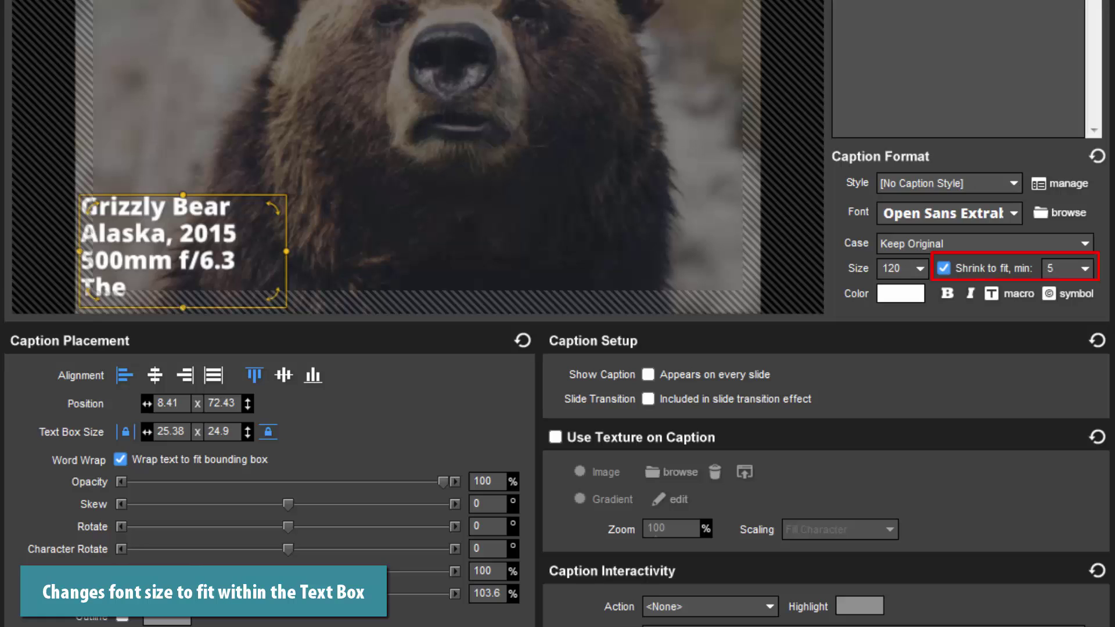
Step: Continue the fourth line of the Grizzly Bear caption as "The Bear really loved all of that salmon"
{"action": "type", "text": "Bear"}
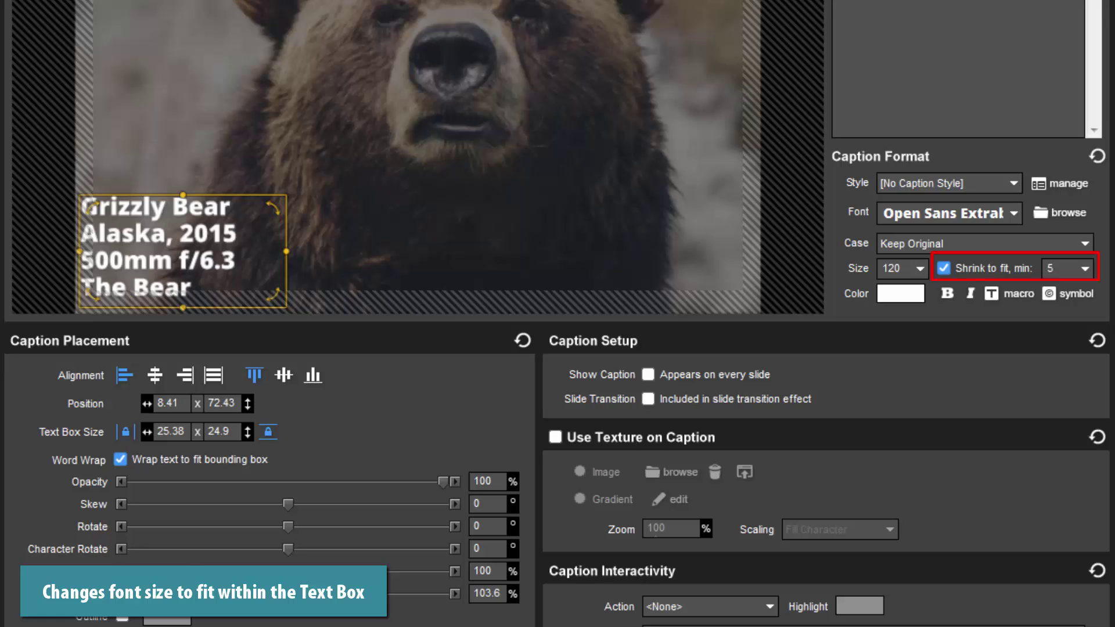
{"action": "type", "text": " really"}
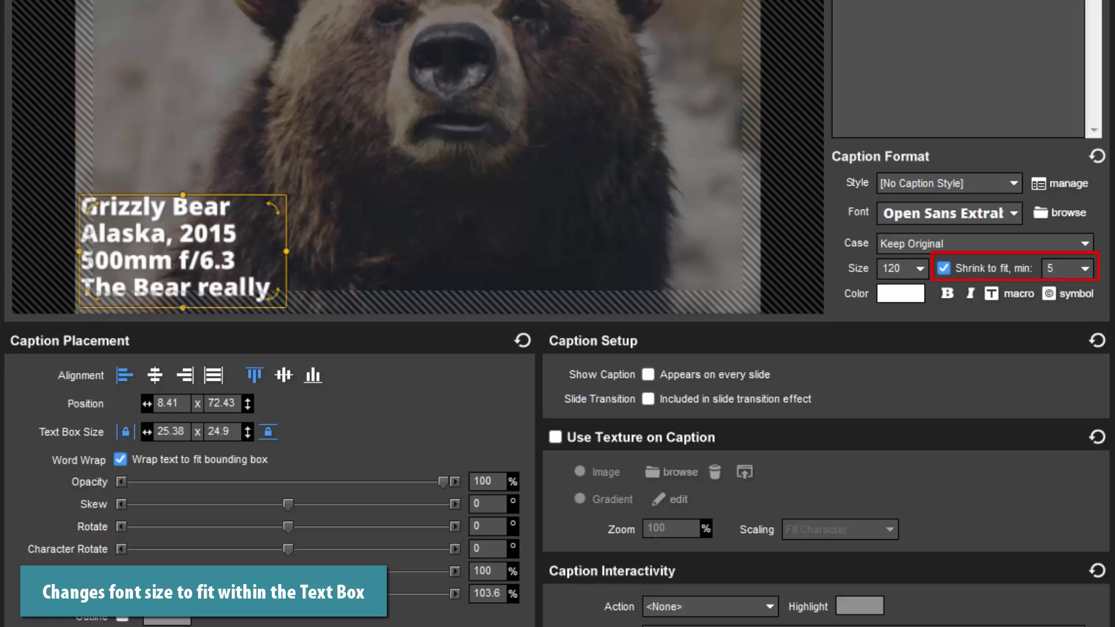
{"action": "type", "text": " loved all"}
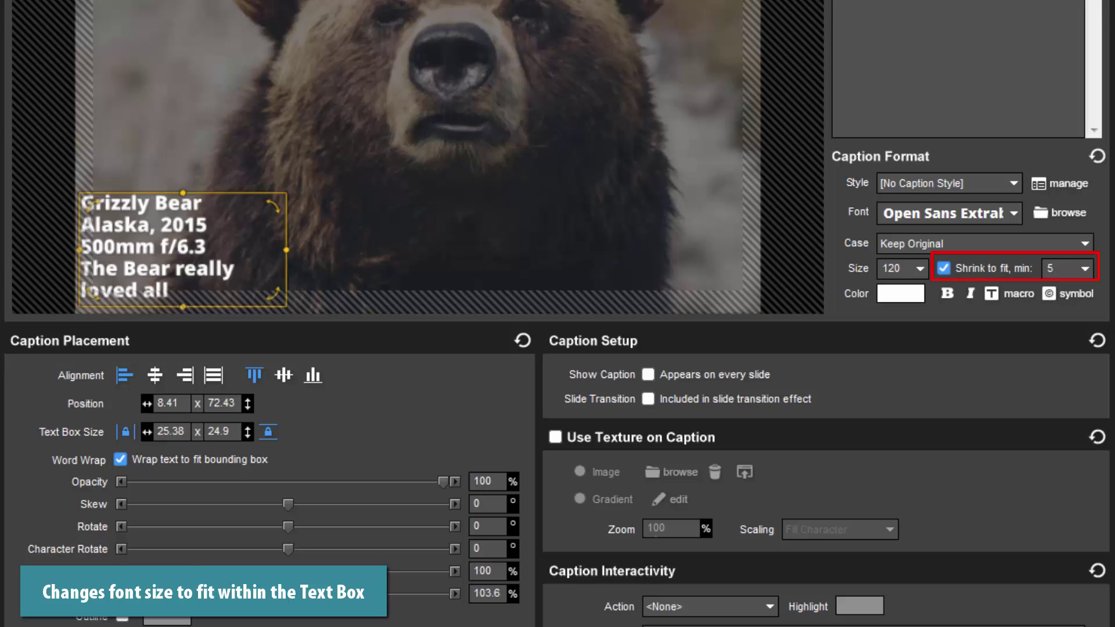
{"action": "type", "text": " of"}
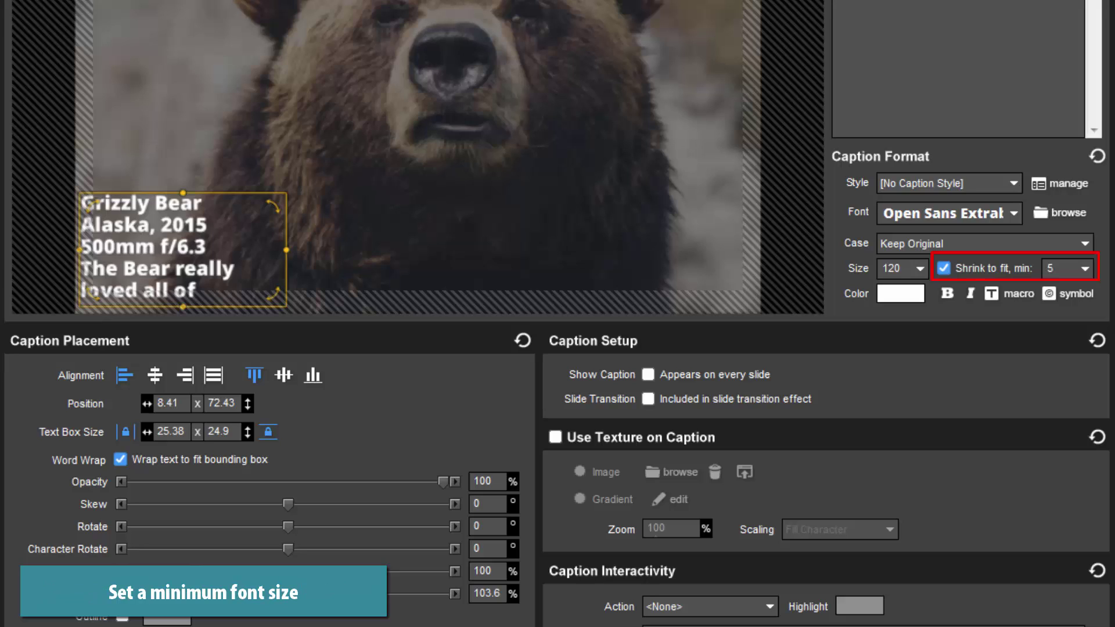
{"action": "type", "text": " that sa"}
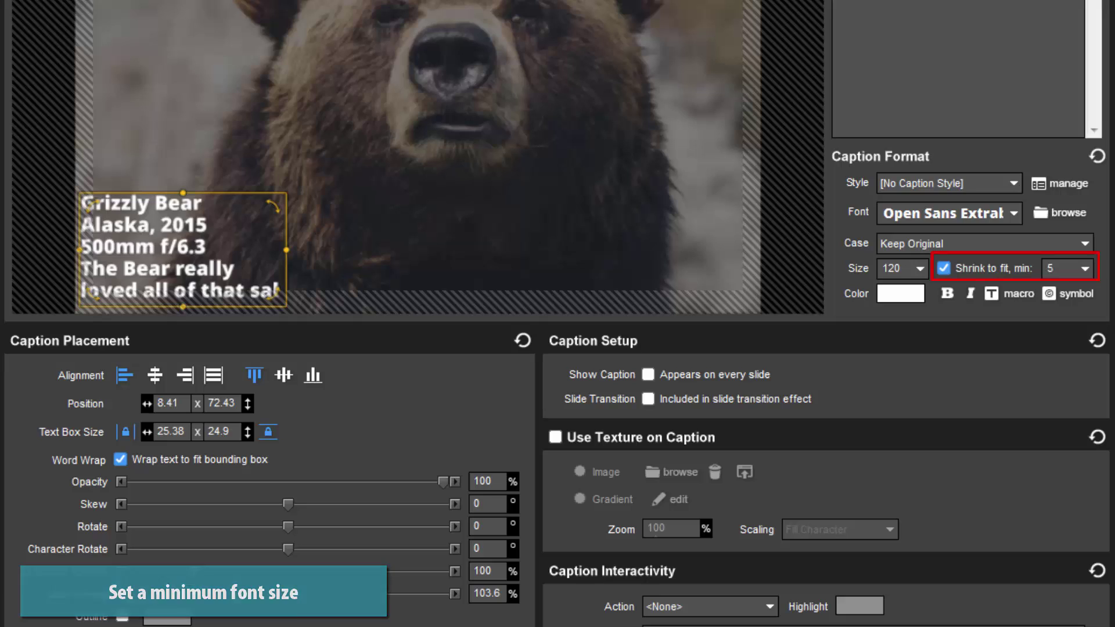
{"action": "type", "text": "lmon"}
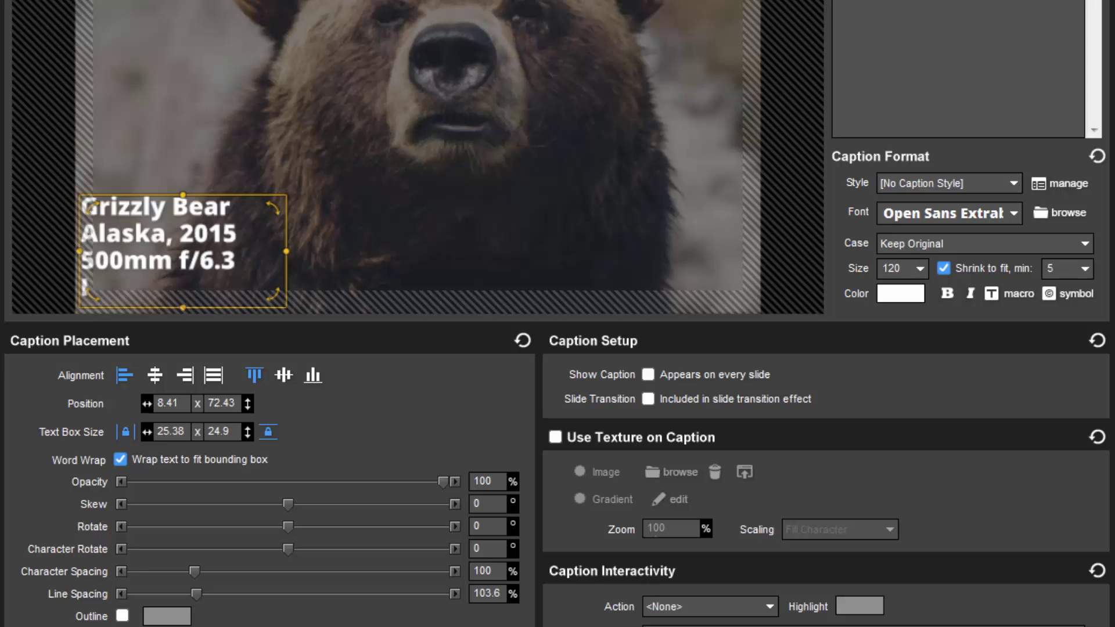
Step: Replace the fourth line of the Grizzly Bear caption with "I'm glad the bear at all of that salmon, instead of m"
{"action": "key", "text": "shift+Home"}
{"action": "type", "text": "I'm glad"}
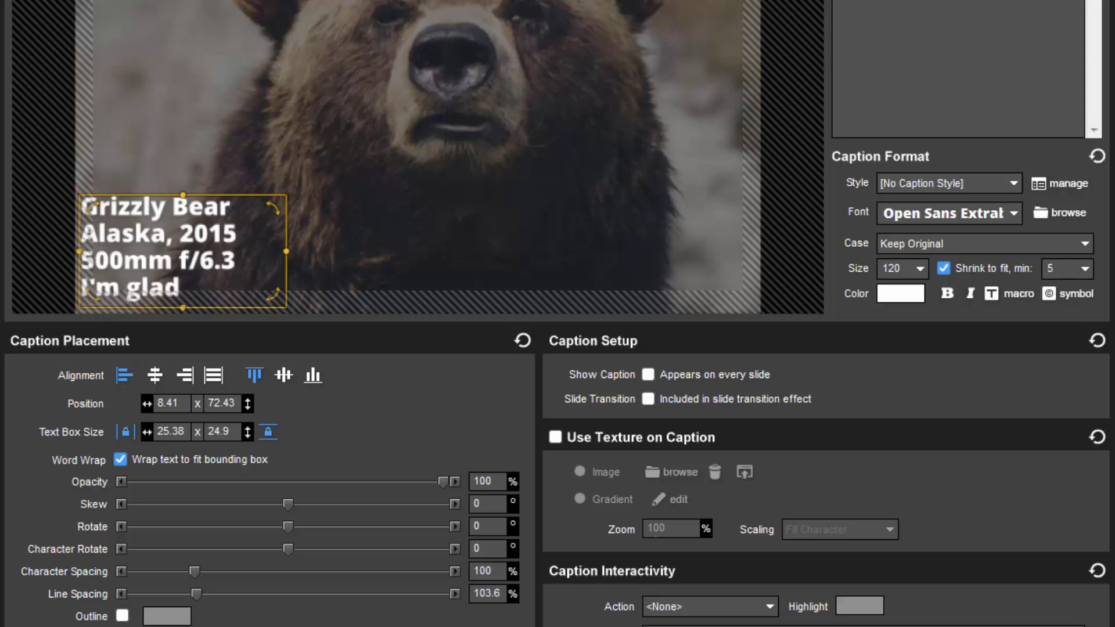
{"action": "type", "text": " the bear"}
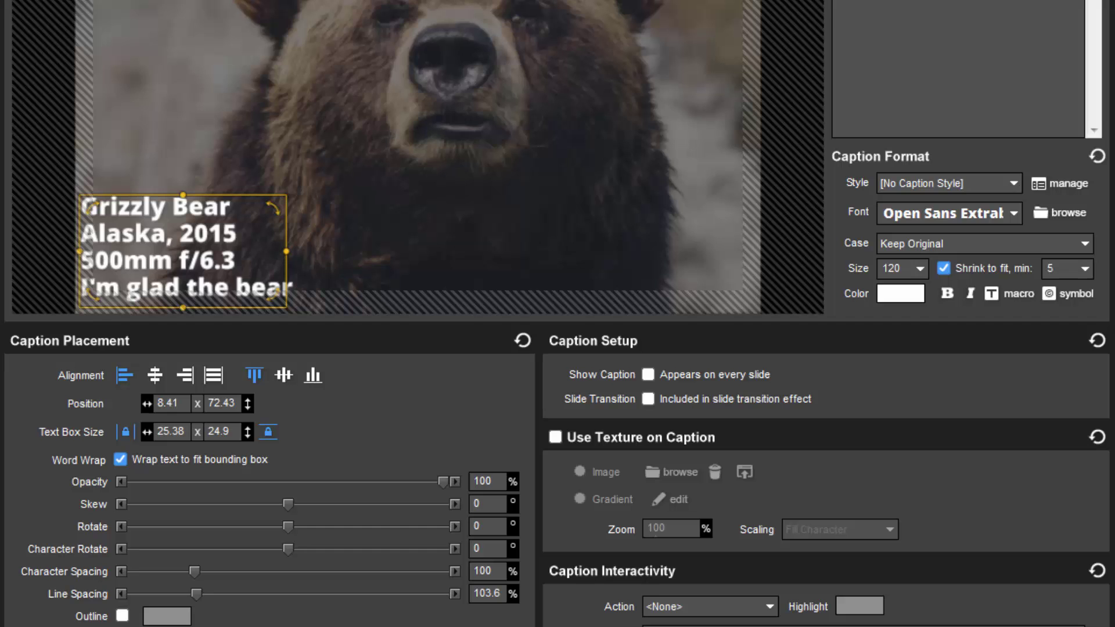
{"action": "type", "text": " a"}
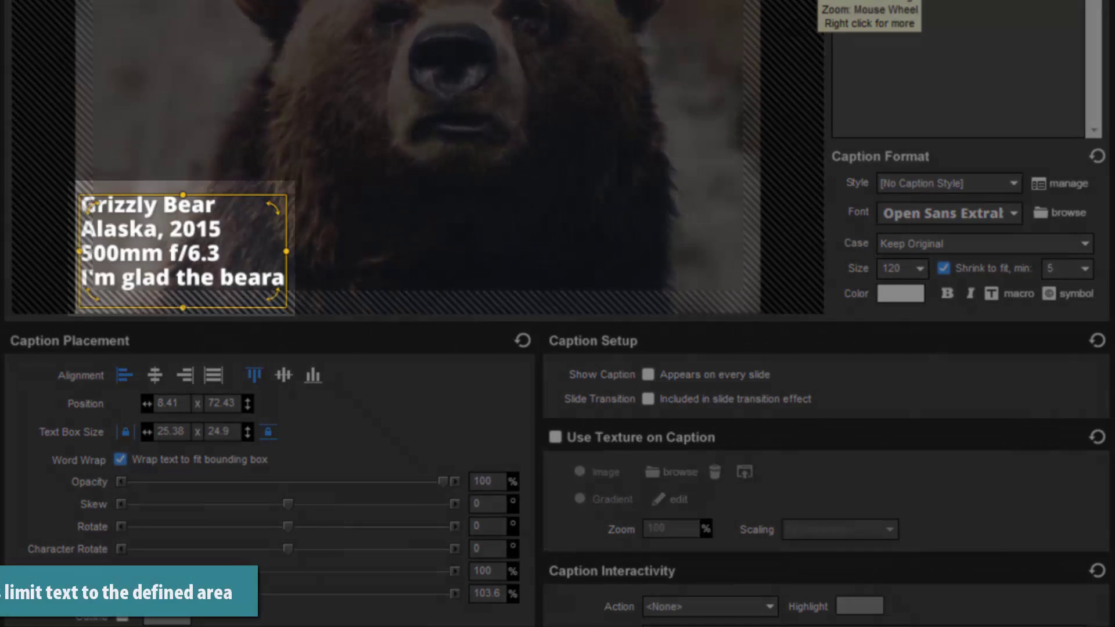
{"action": "type", "text": "t all o"}
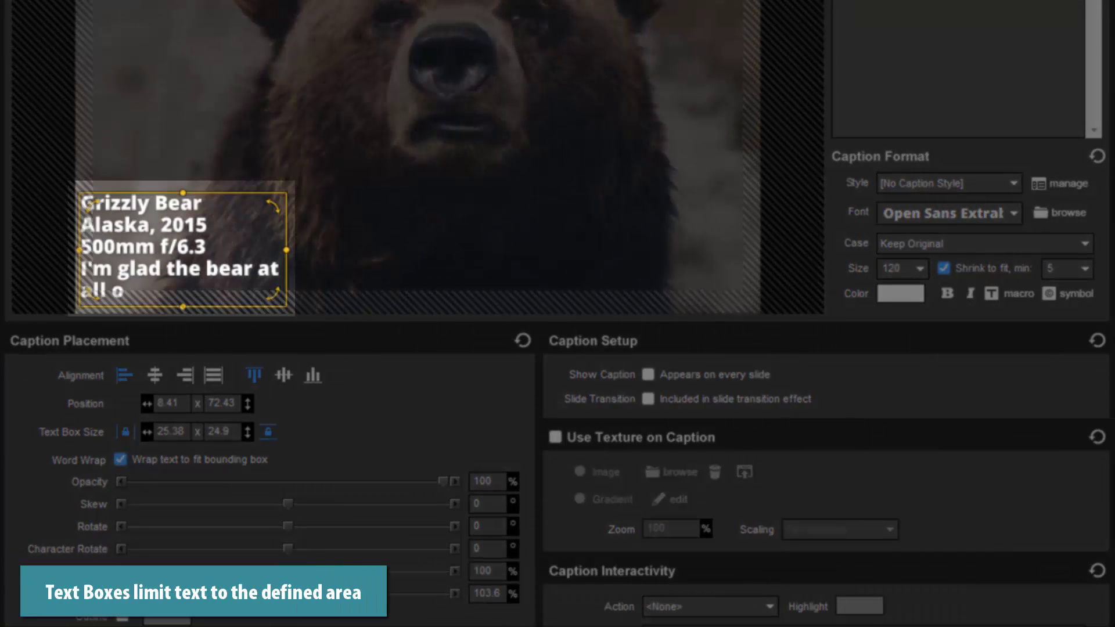
{"action": "type", "text": "f that sal"}
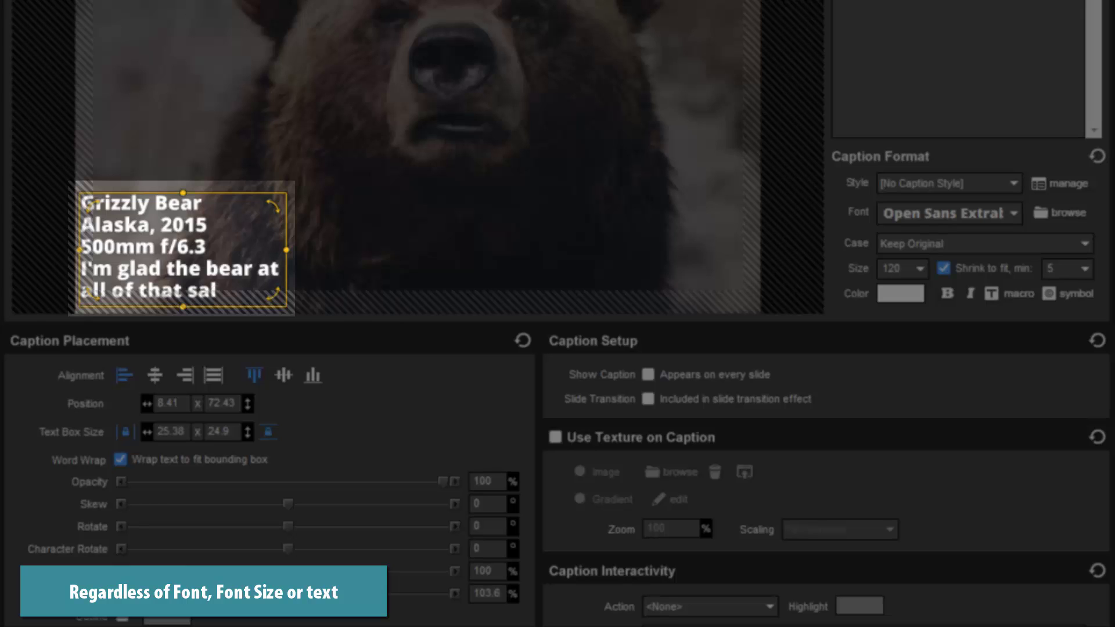
{"action": "type", "text": "mon, instead of"}
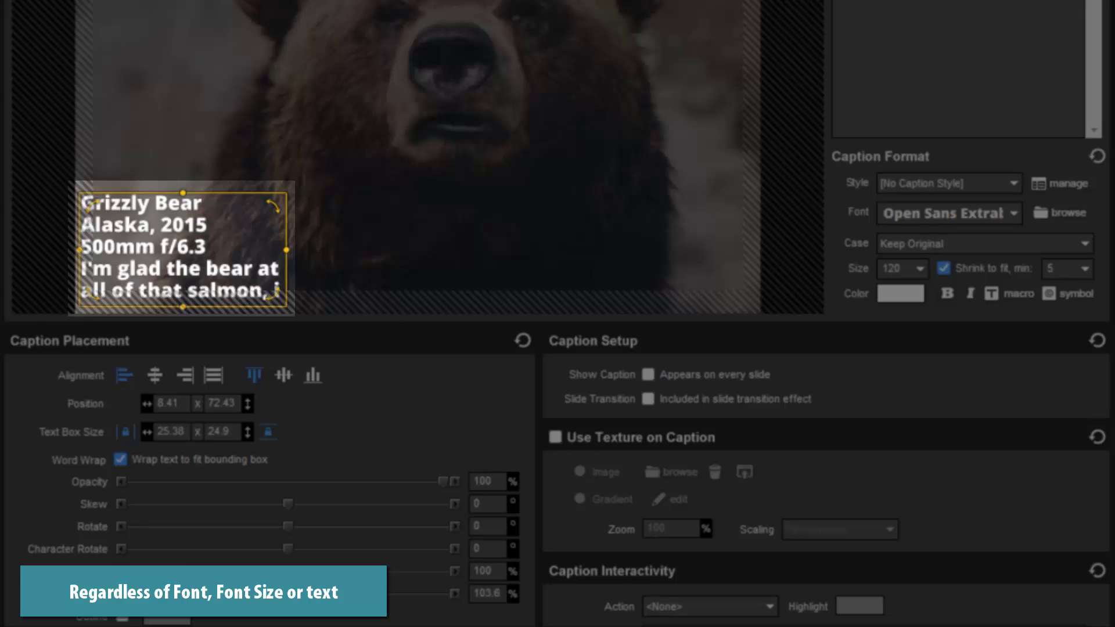
{"action": "type", "text": " m"}
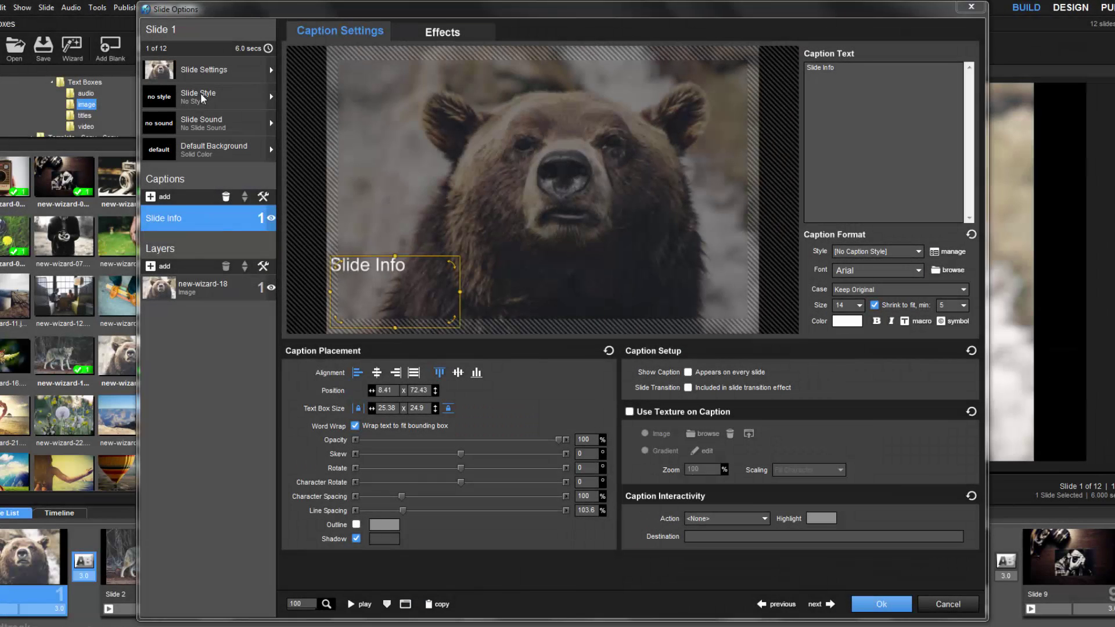
Step: Show the slide styles for Slide 1 and start creating a new style
{"action": "left_click", "coordinate": [200, 95]}
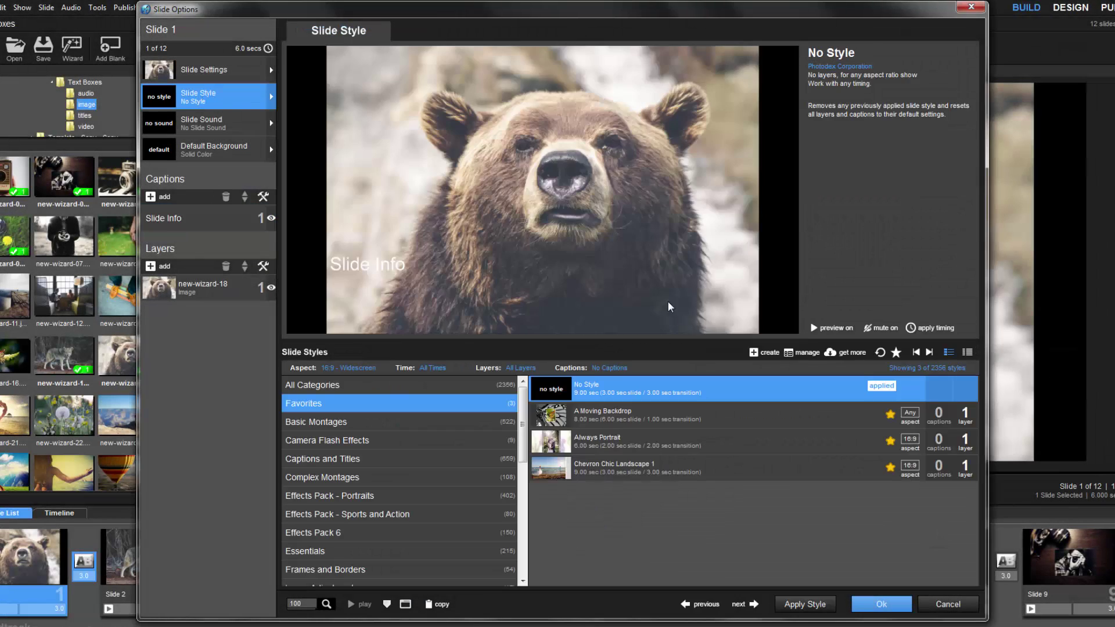
{"action": "left_click", "coordinate": [768, 355]}
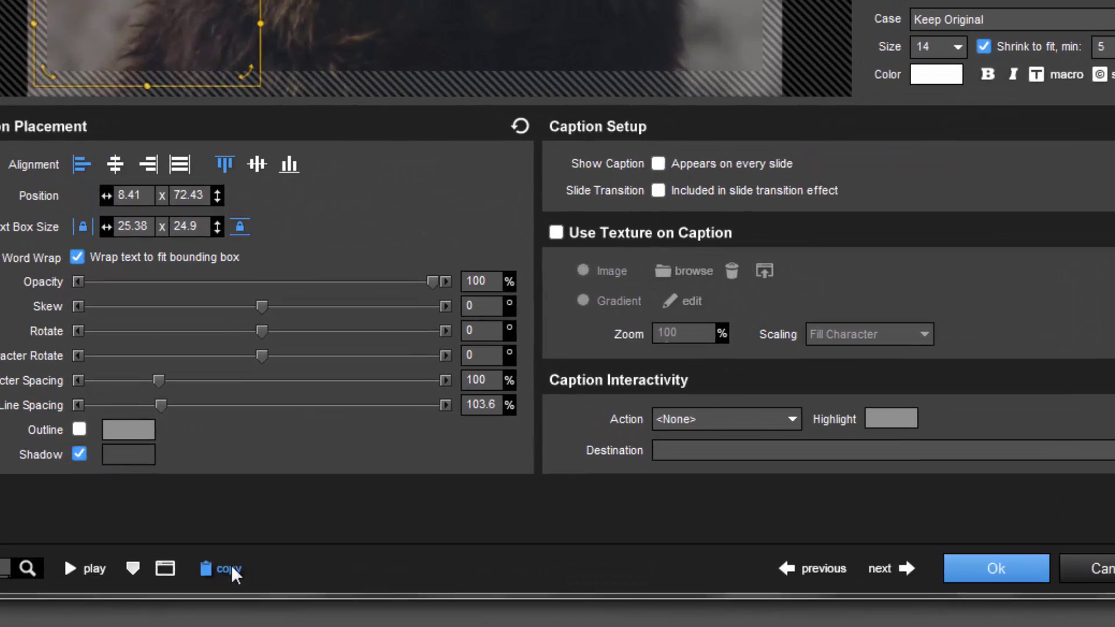
Step: Set up a caption copy of "Slide Info" from Slide 1 to Slides 3 and 6
{"action": "left_click", "coordinate": [227, 569]}
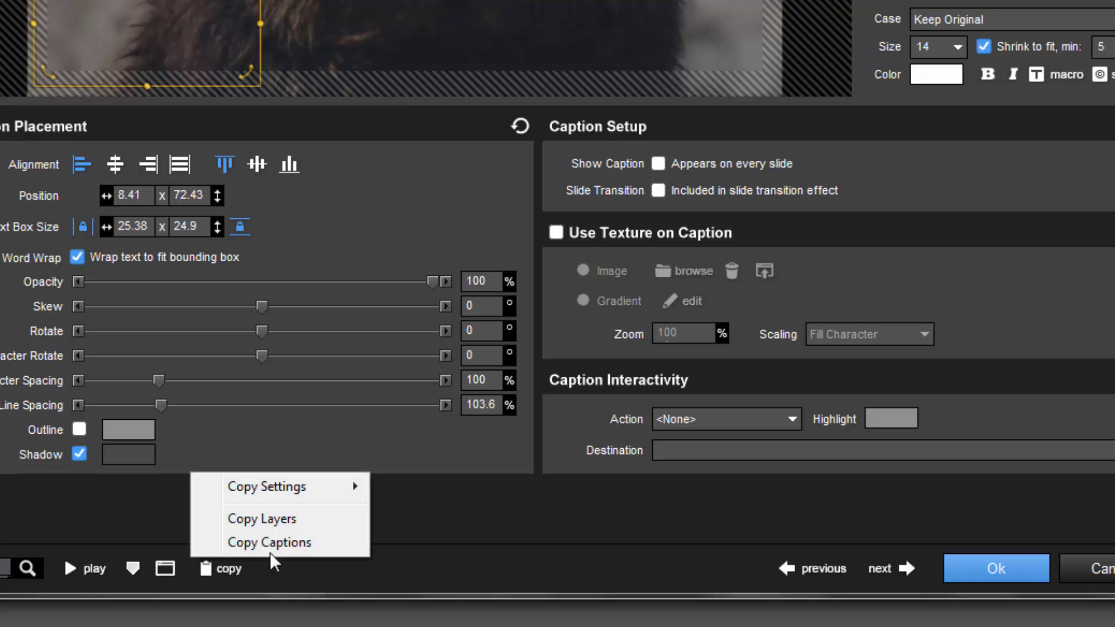
{"action": "left_click", "coordinate": [308, 542]}
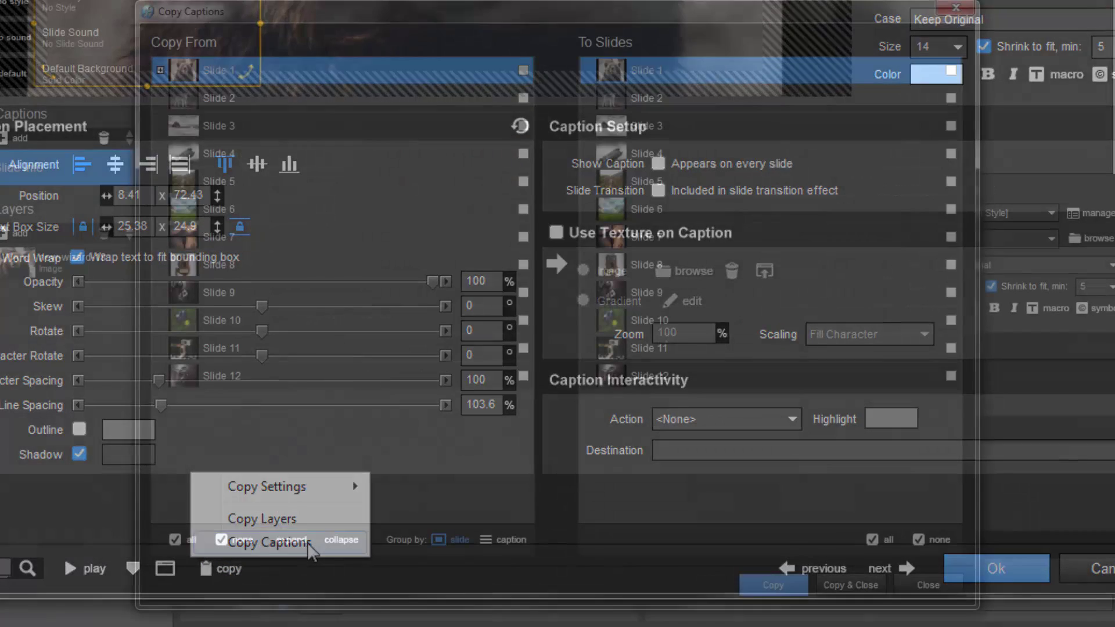
{"action": "left_click", "coordinate": [160, 70]}
{"action": "left_click", "coordinate": [509, 97]}
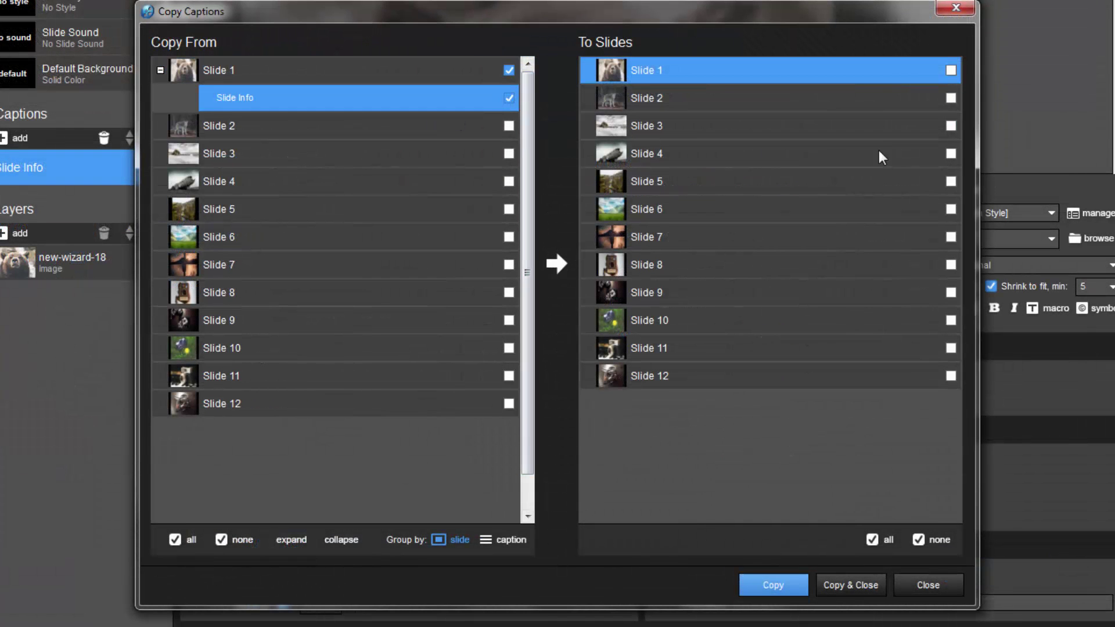
{"action": "left_click", "coordinate": [951, 125]}
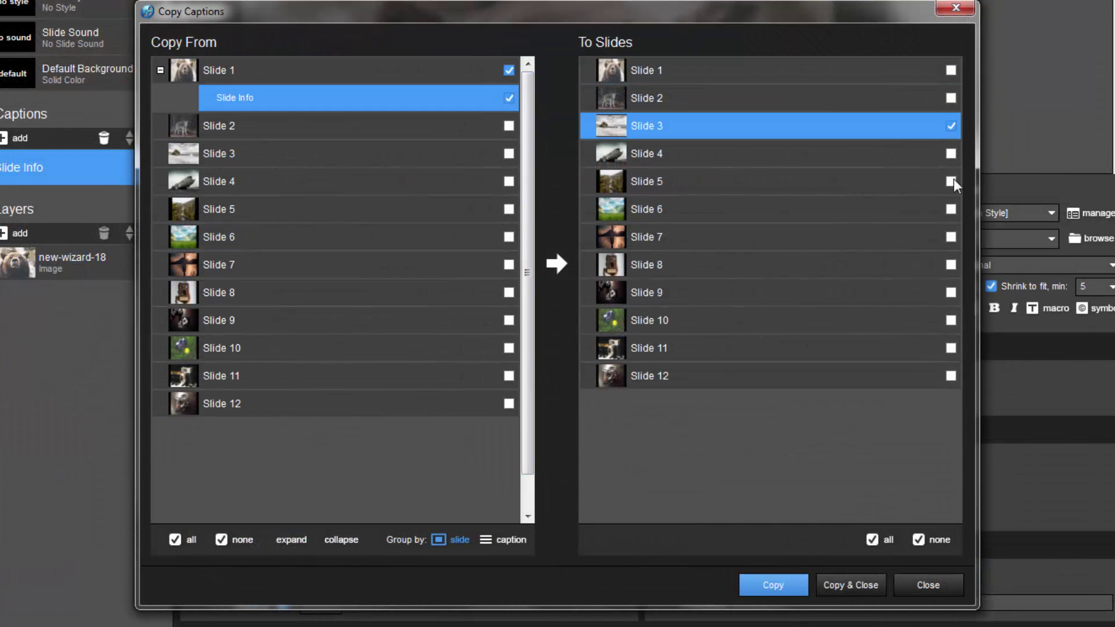
{"action": "left_click", "coordinate": [951, 210]}
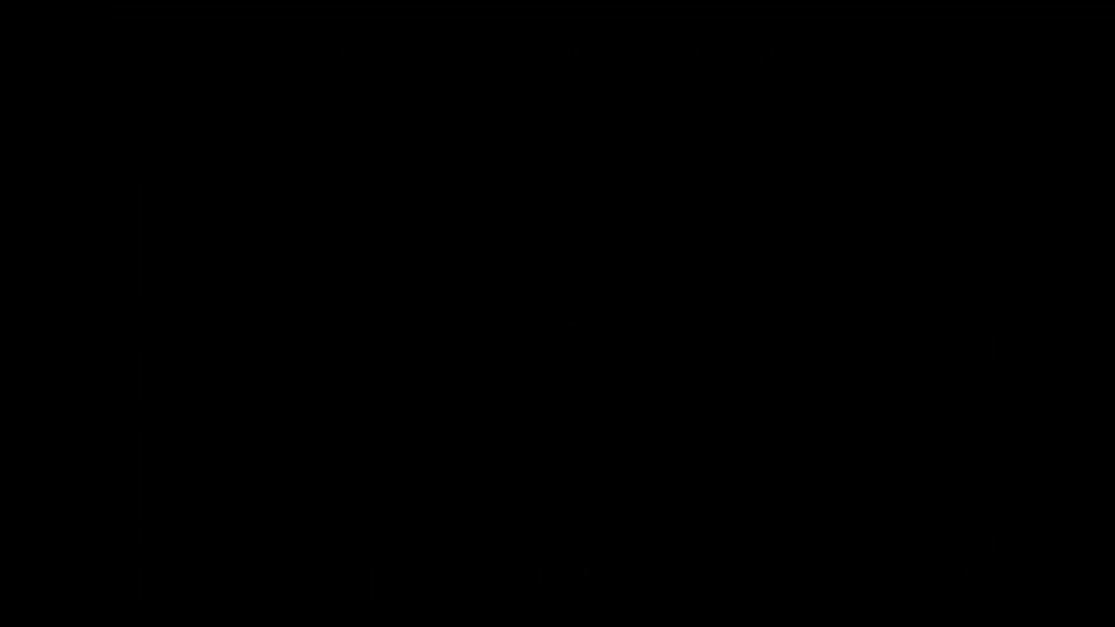